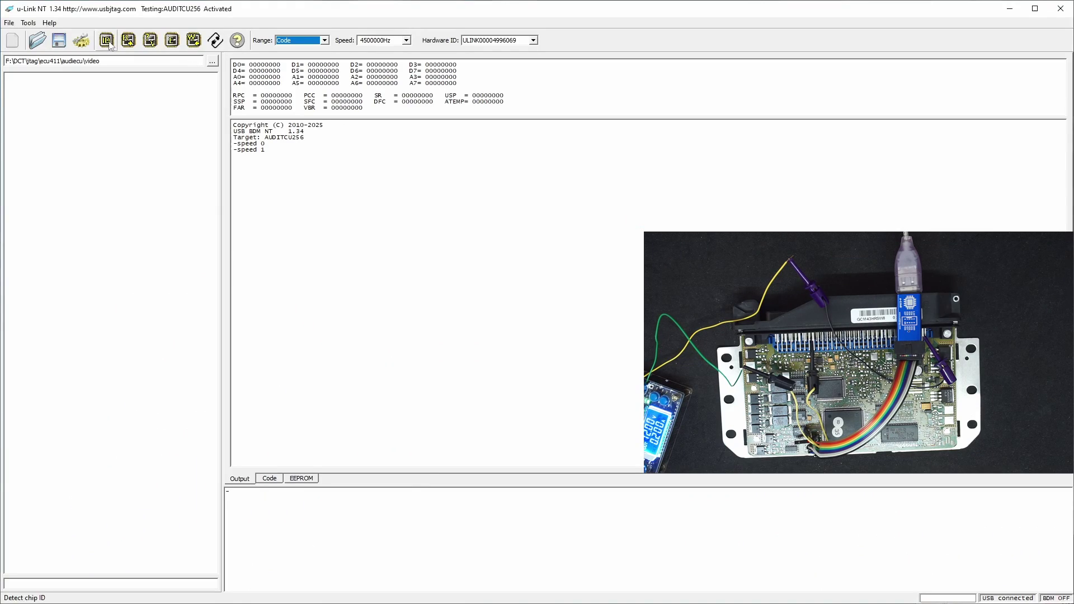
Run flash chip detection on the AUDITCU256 twice; the log reports 29F400BB1 at address 00000000
left_click(109, 44)
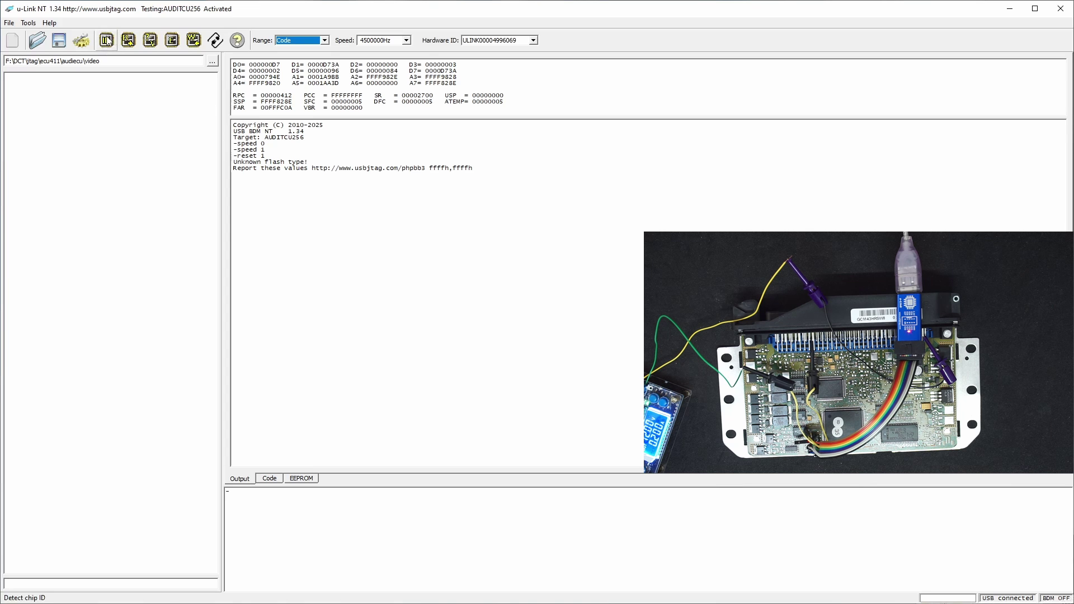
left_click(108, 41)
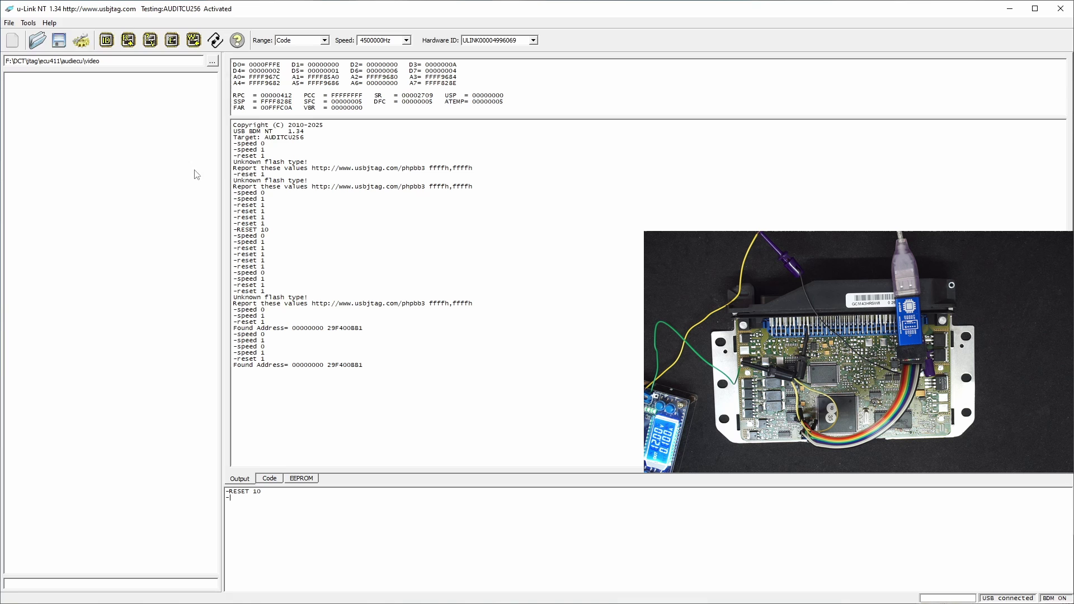
Read the code flash, view the Code dump, then read the EEPROM from the TCU
left_click(129, 41)
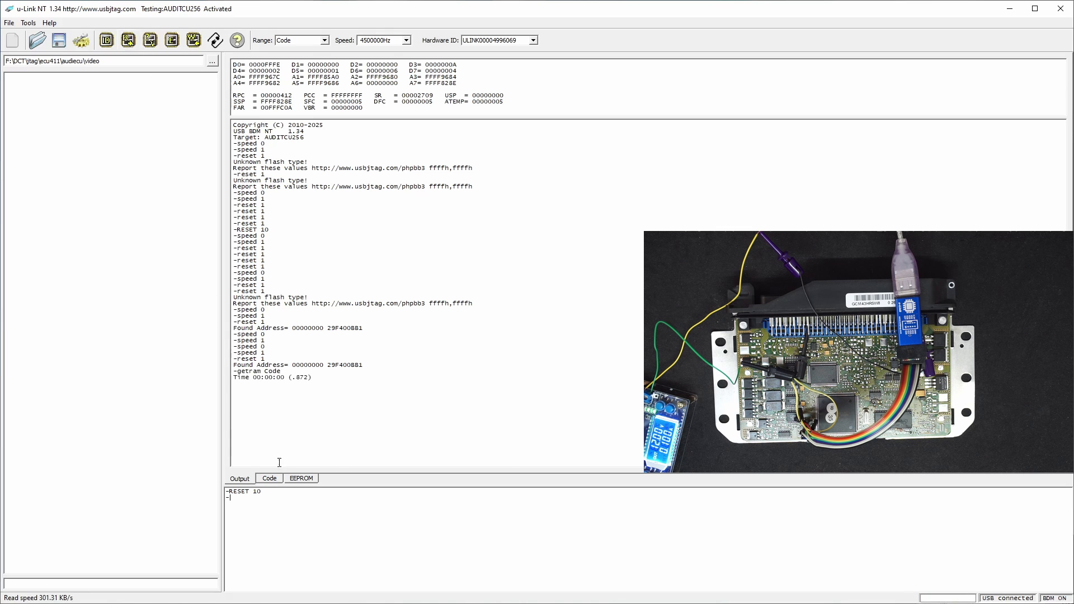
left_click(271, 480)
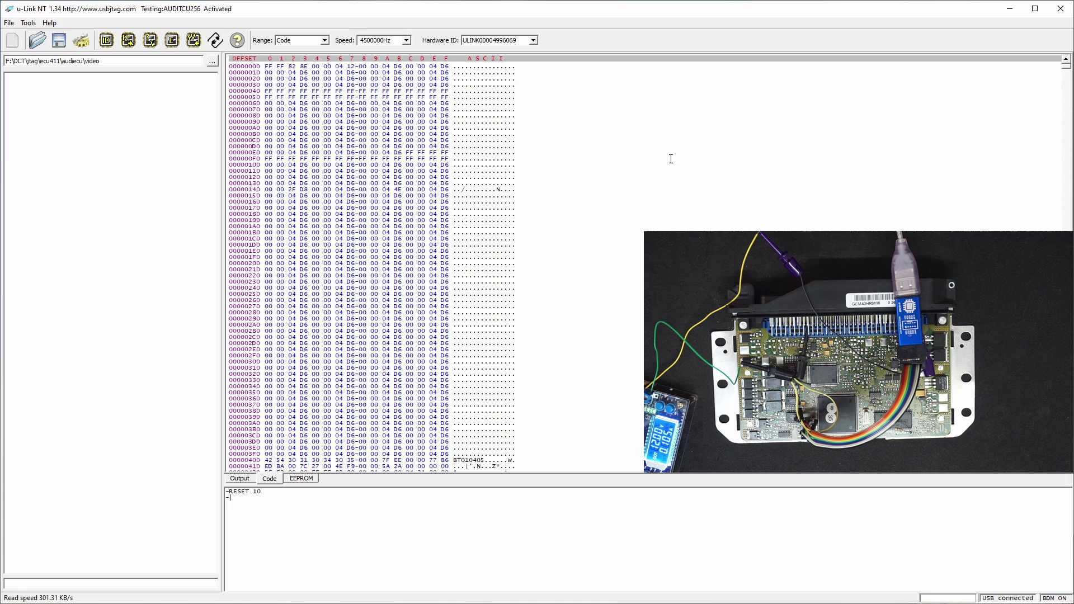
left_click(302, 479)
left_click(128, 40)
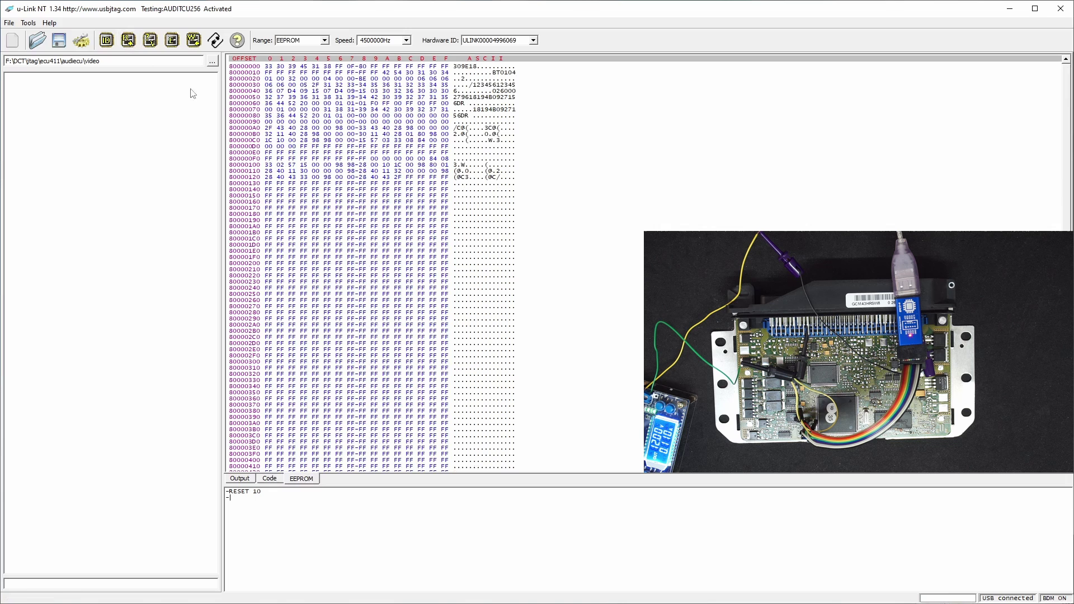
Save the EEPROM dump as eeprom.bin in the video folder
left_click(59, 40)
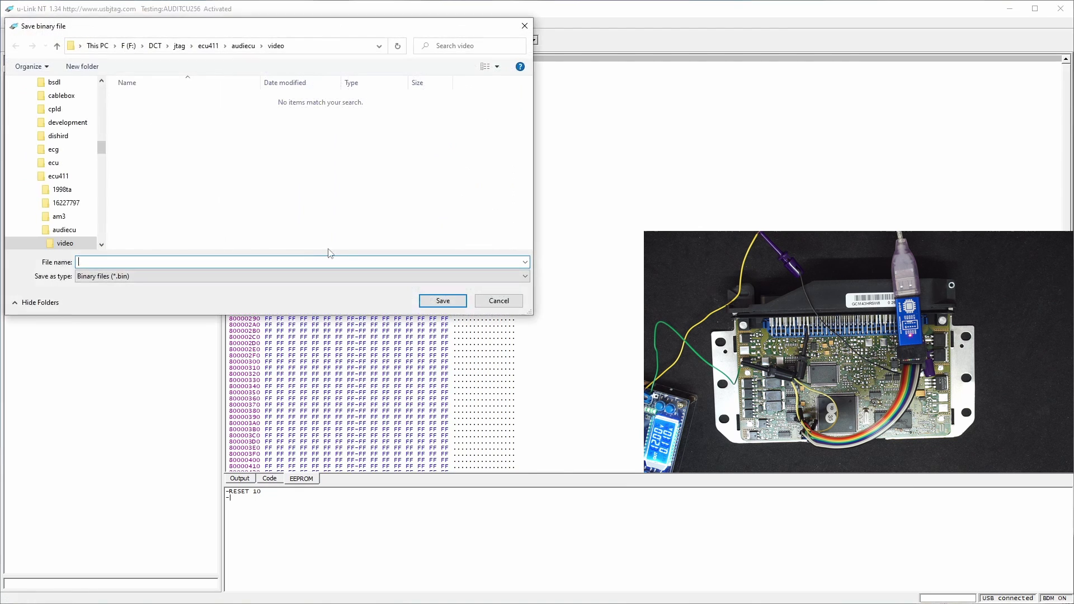
type("eeprom")
key("Return")
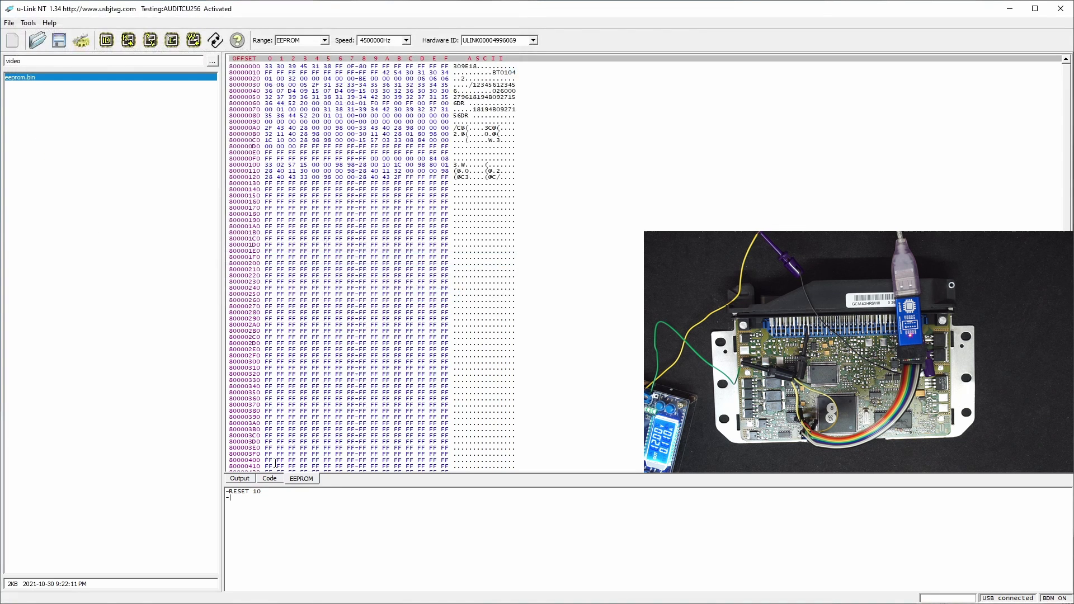
Save the code flash dump as flash.bin in the video folder
left_click(269, 478)
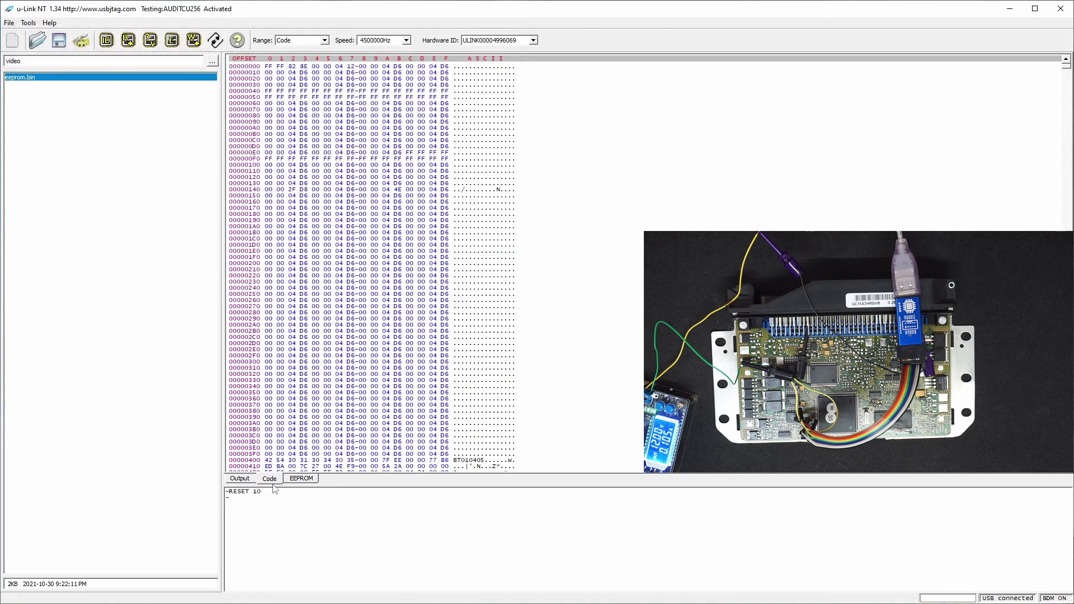
left_click(60, 42)
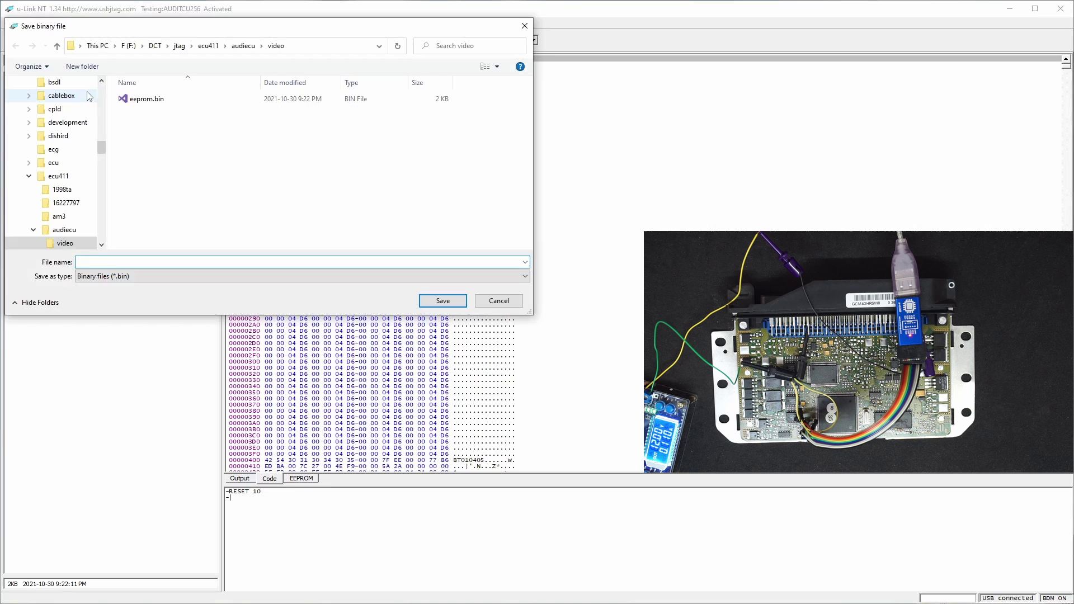
key("Return")
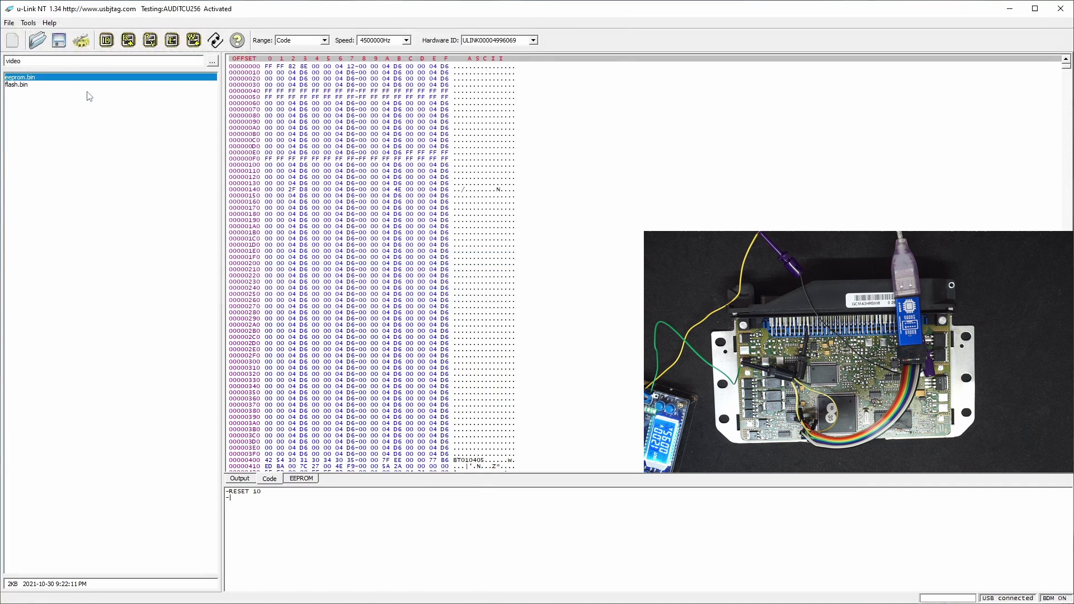
Fill the EEPROM buffer with FF, program it to the chip, and verify it
left_click(240, 479)
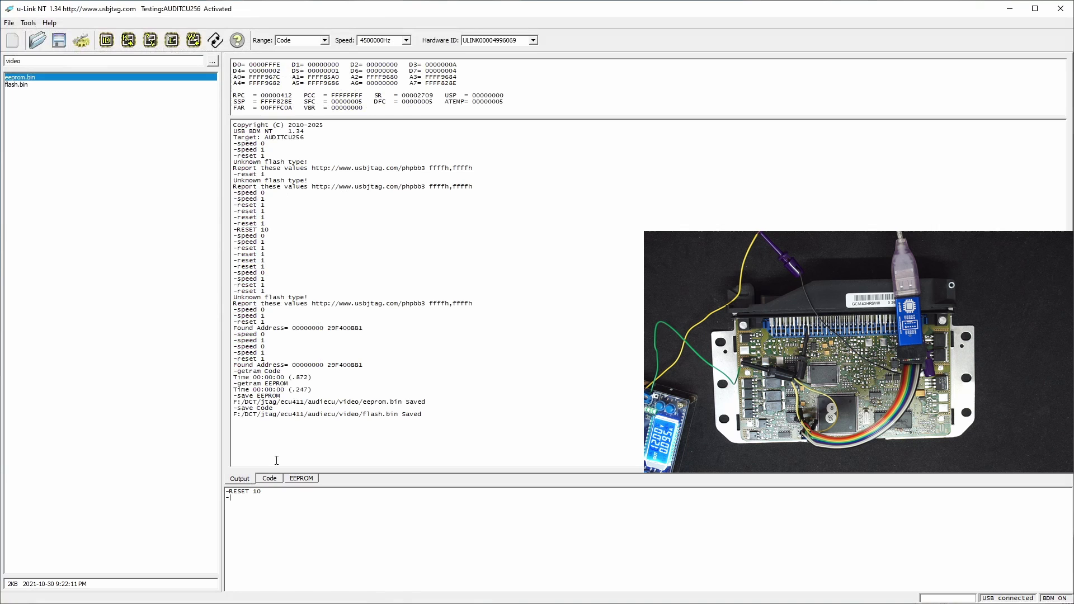
left_click(300, 479)
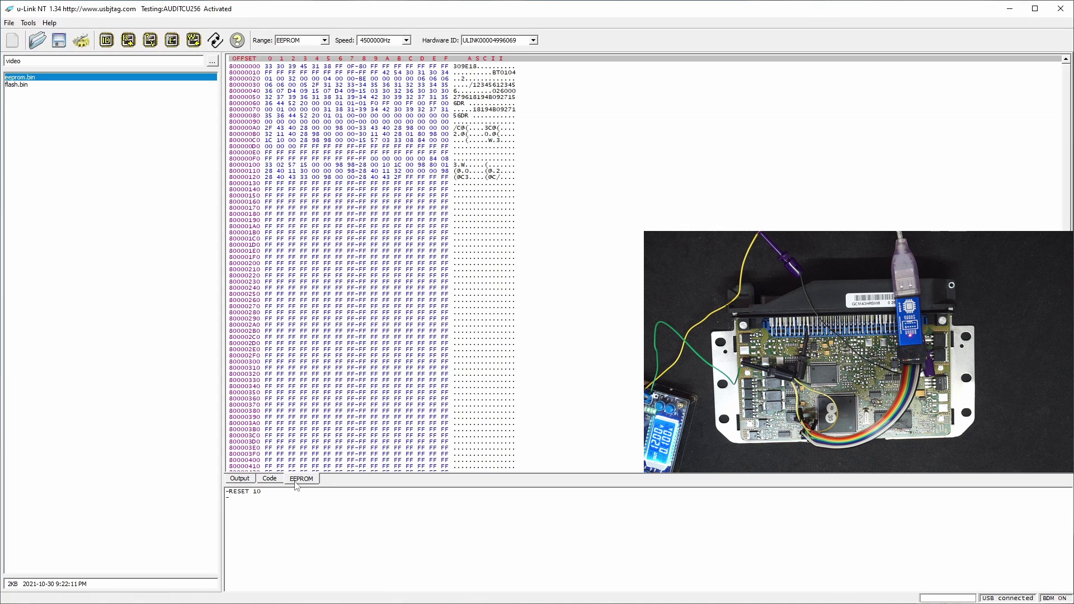
right_click(284, 330)
left_click(300, 364)
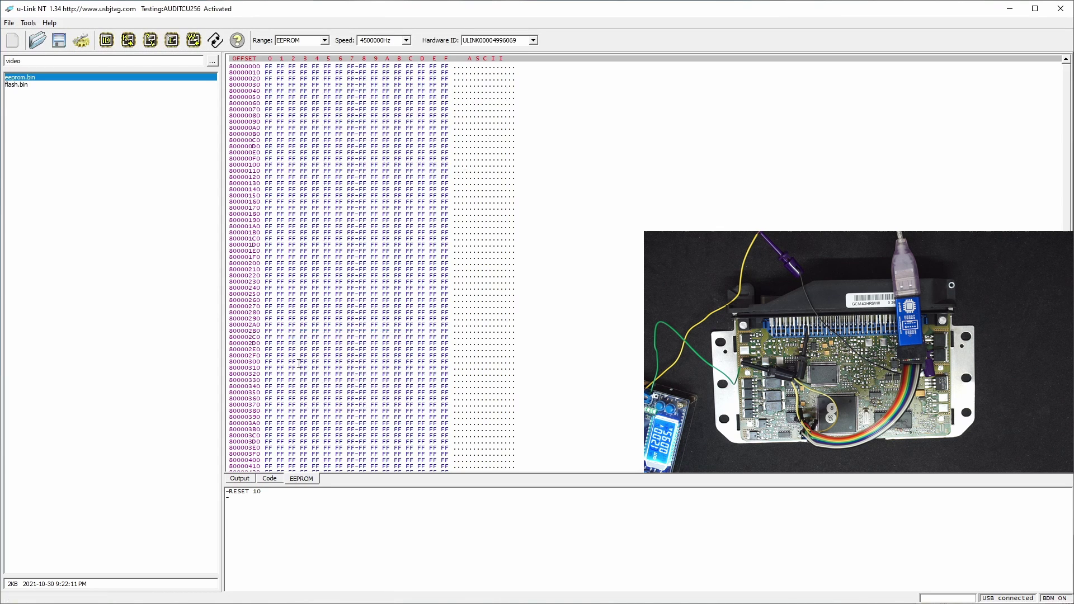
left_click(193, 39)
left_click(511, 318)
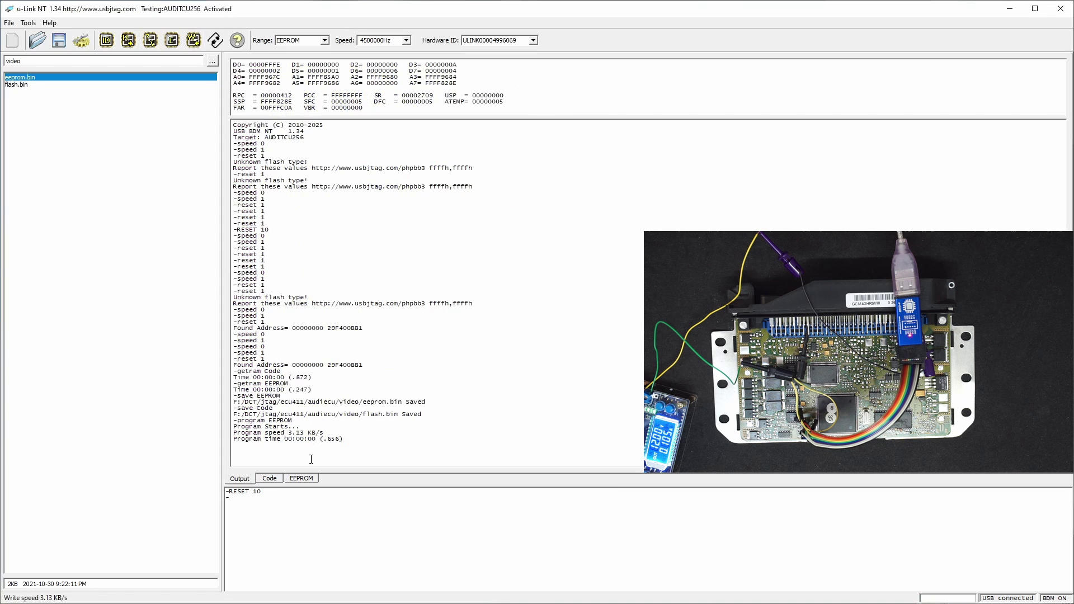
left_click(150, 40)
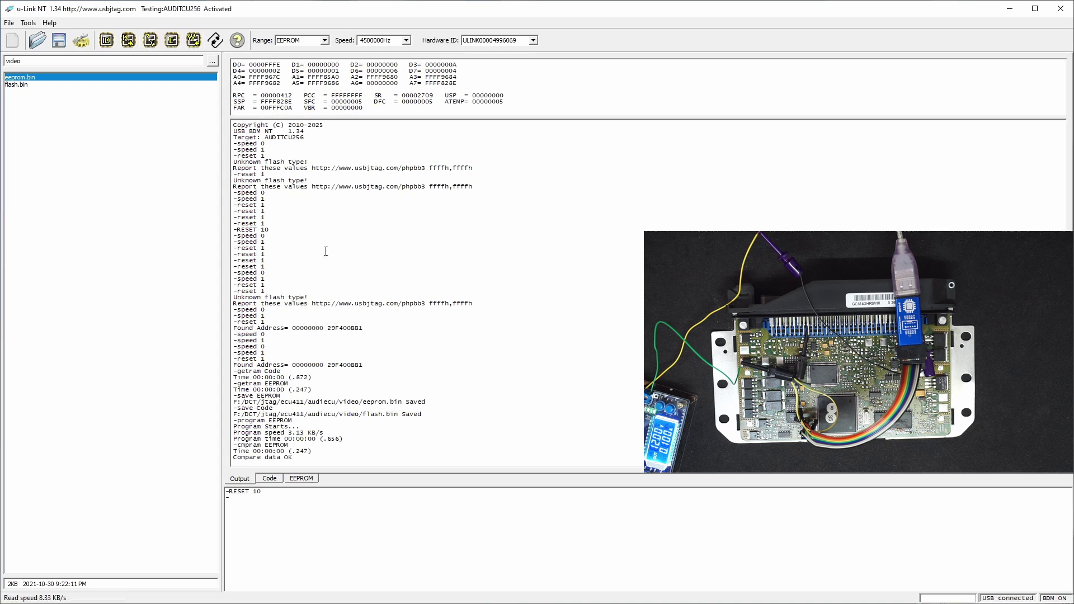
Clear the code buffer to FF, erase the code flash, and verify it compares OK
left_click(270, 480)
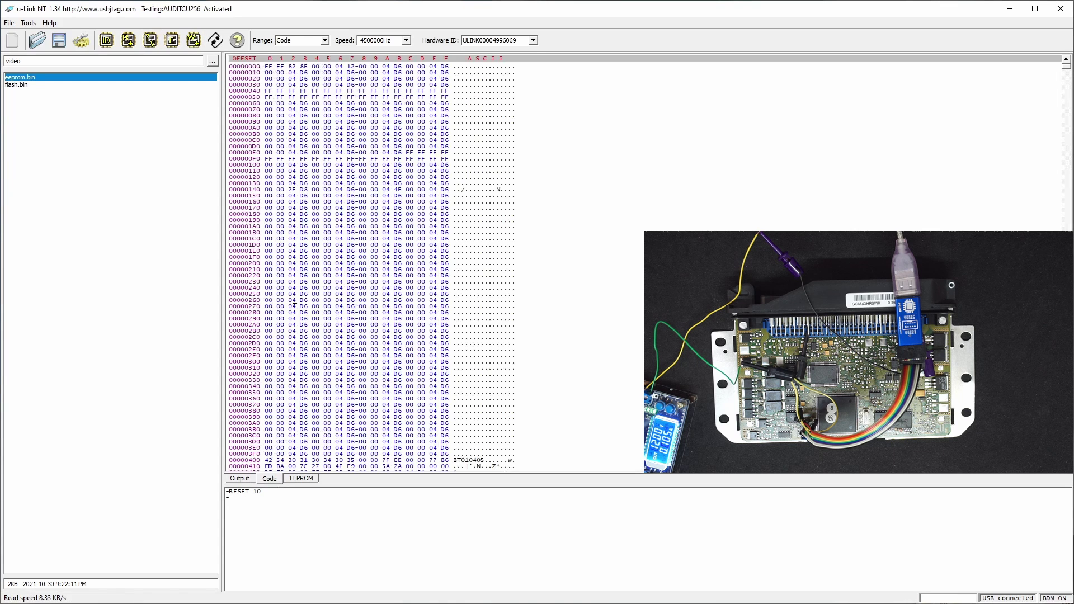
right_click(294, 304)
left_click(246, 236)
left_click(171, 39)
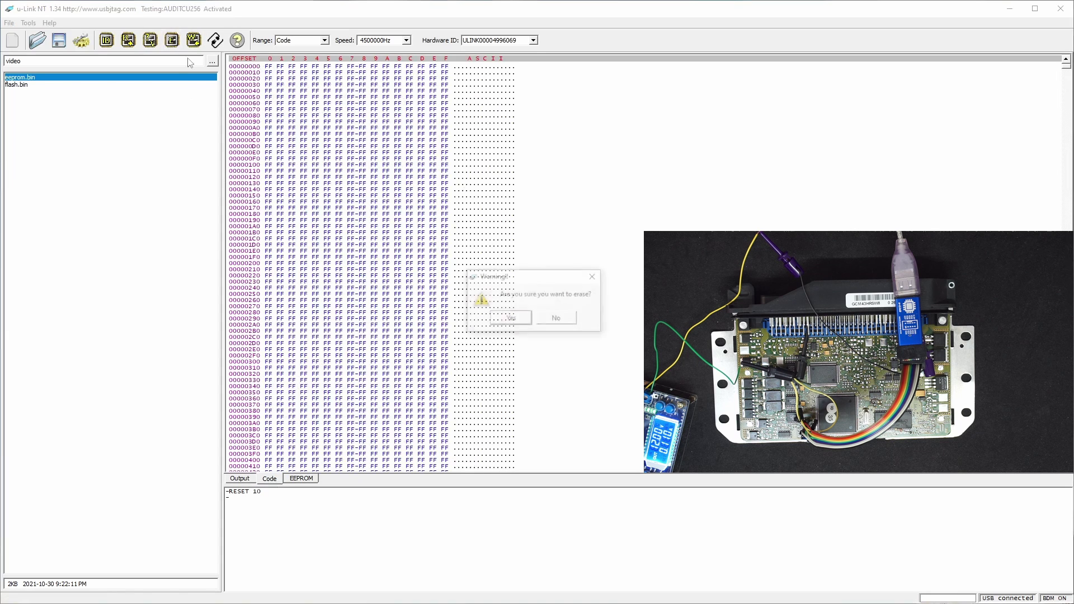
left_click(510, 319)
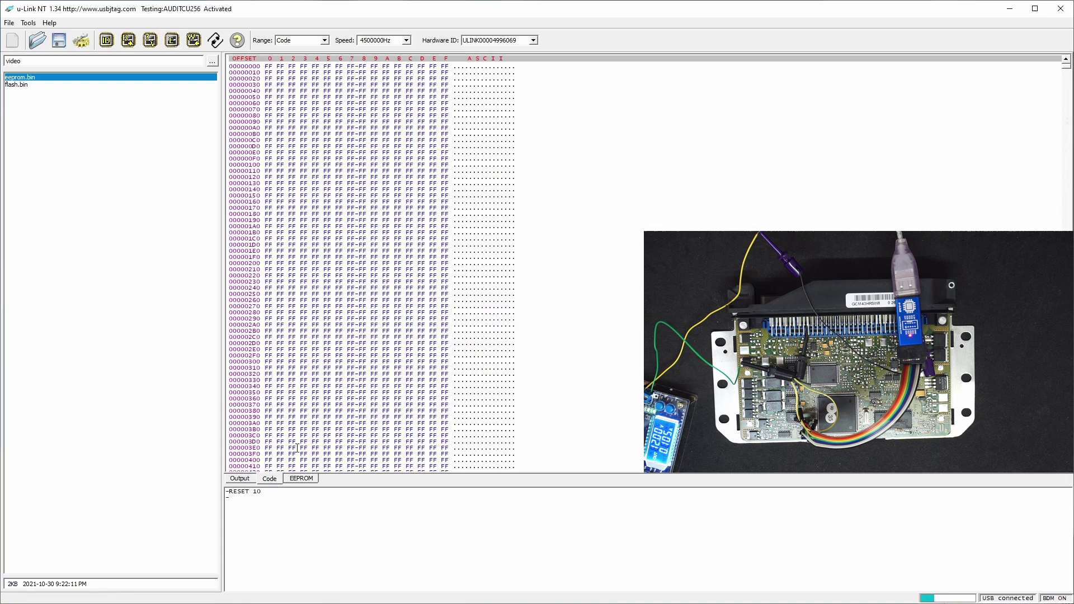
left_click(249, 480)
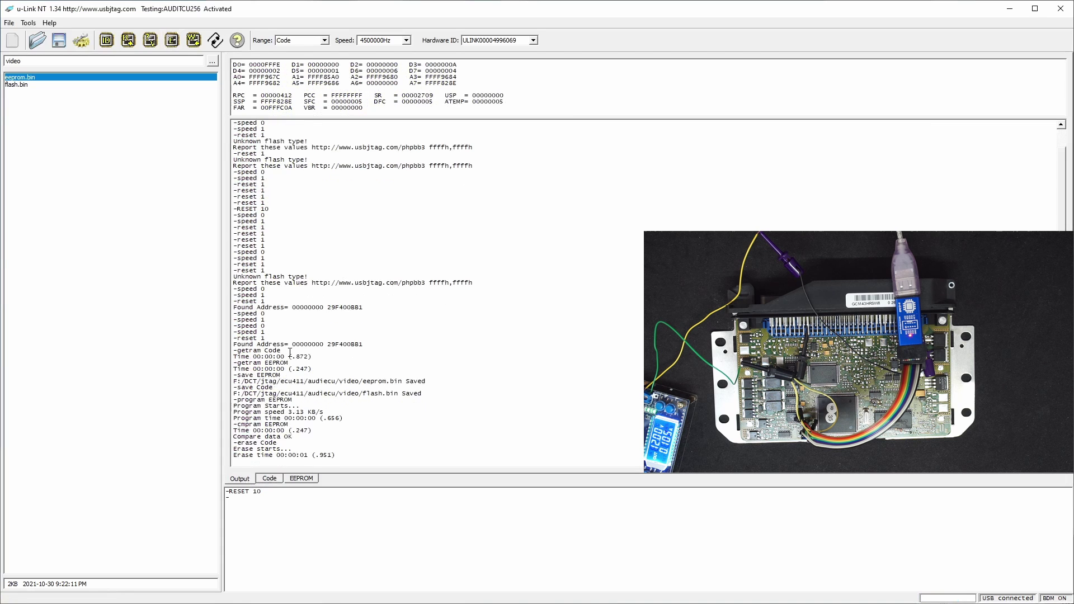
left_click(150, 40)
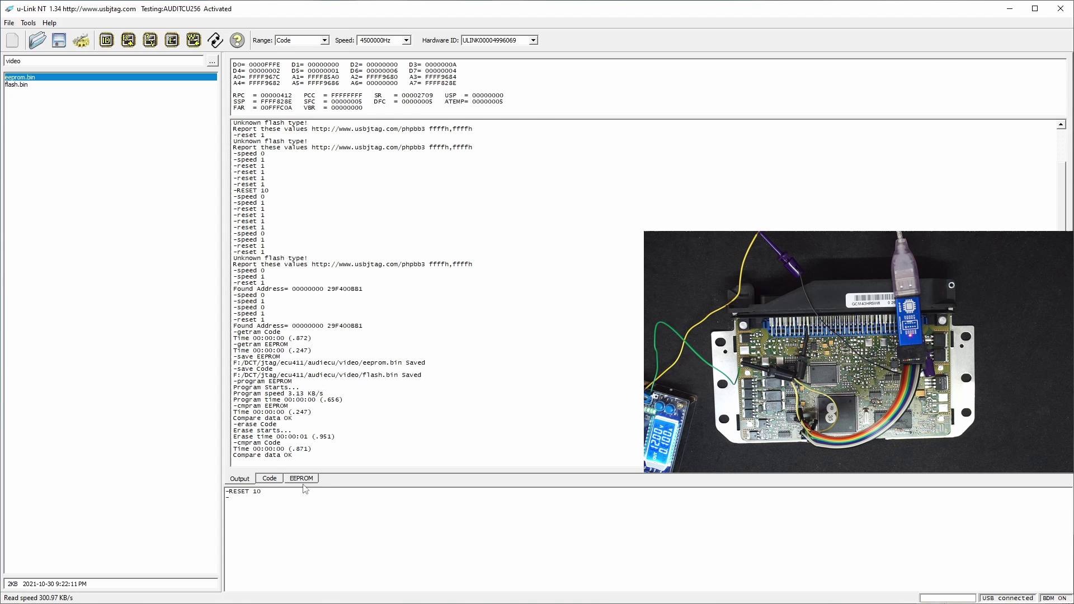
Load flash.bin into the code memory buffer
left_click(277, 478)
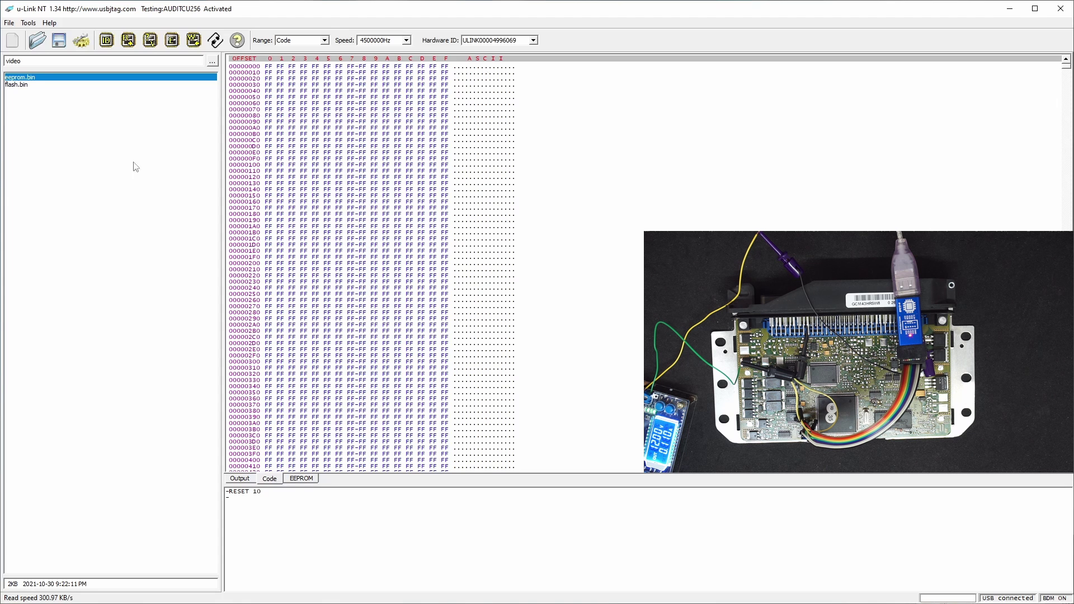
left_click(25, 86)
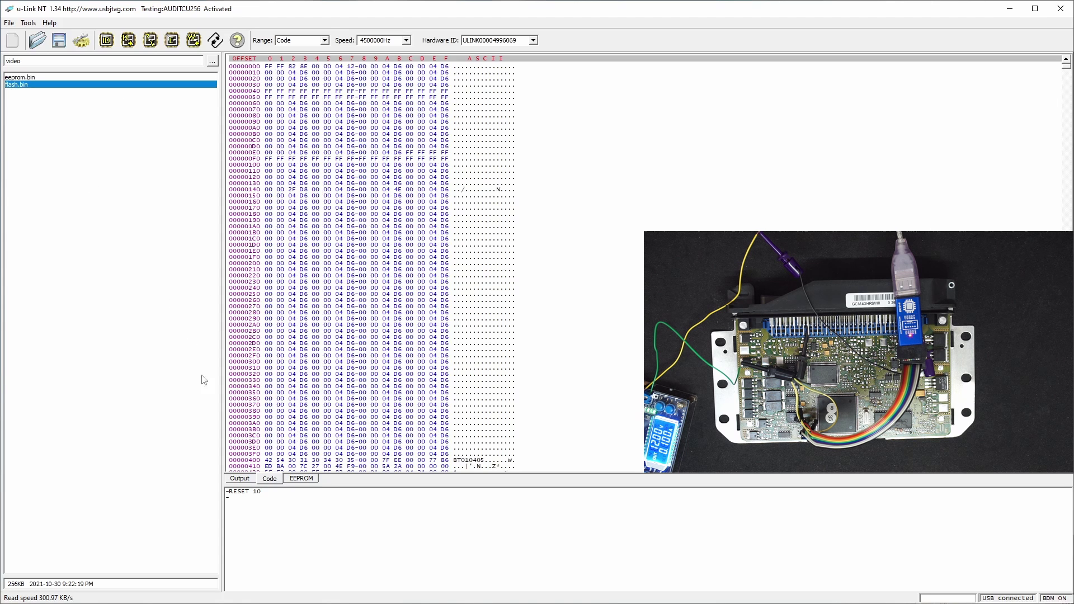
left_click(239, 479)
scroll(315, 260, "down", 2)
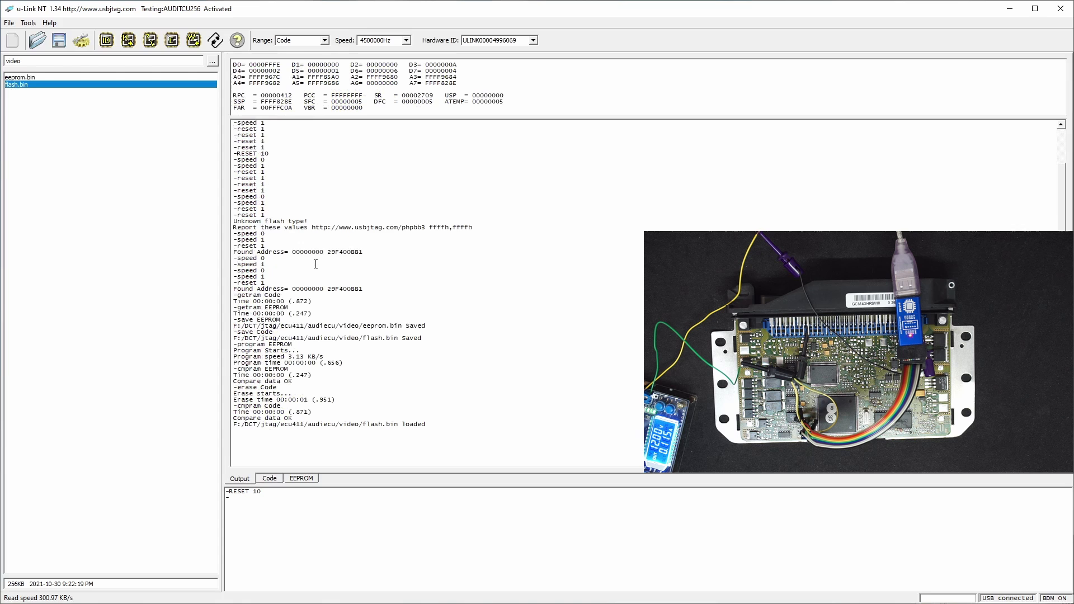
Program flash.bin into the code flash and verify the data compares OK
left_click(193, 40)
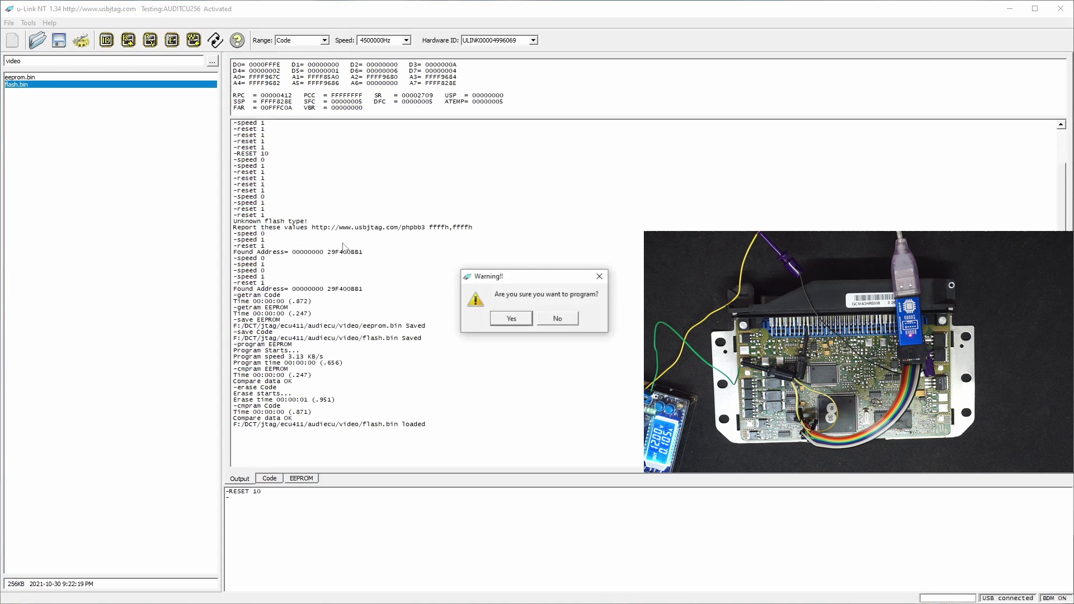
left_click(512, 319)
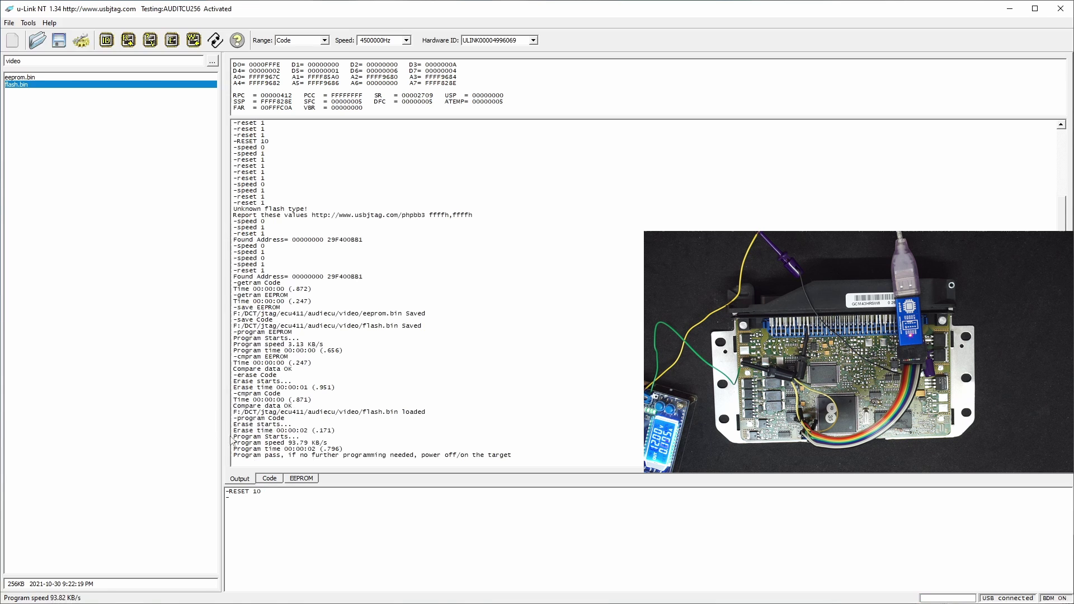
left_click(146, 47)
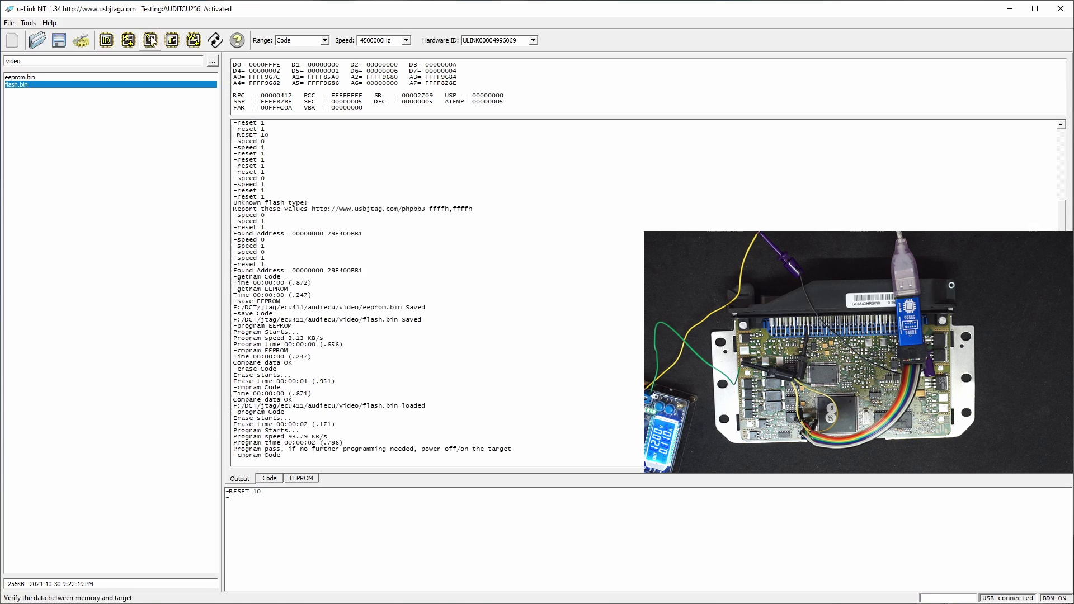
left_click(270, 479)
scroll(367, 331, "down", 6)
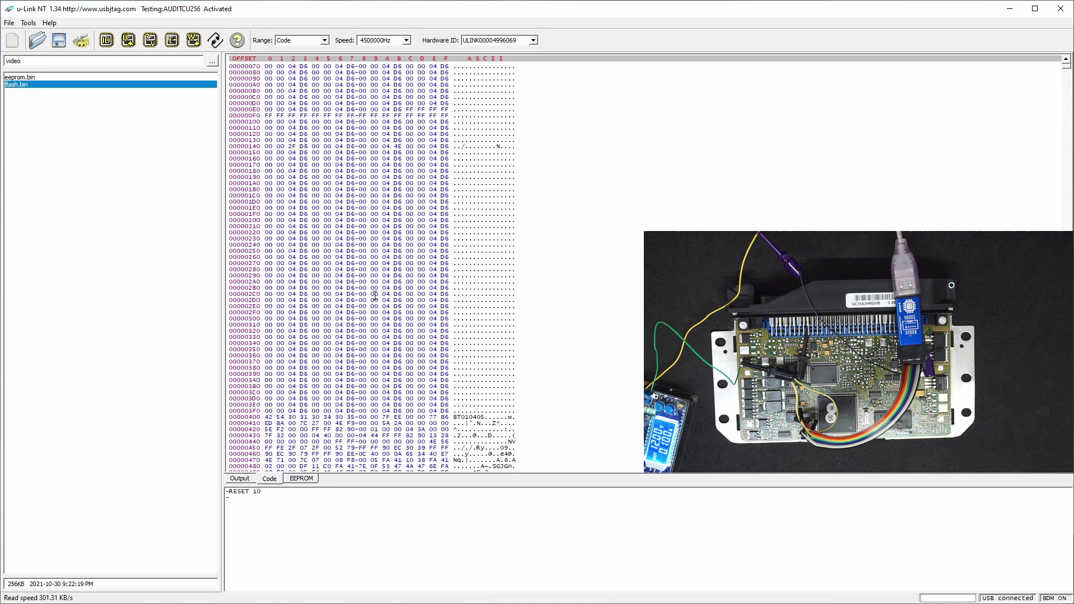
left_click(240, 480)
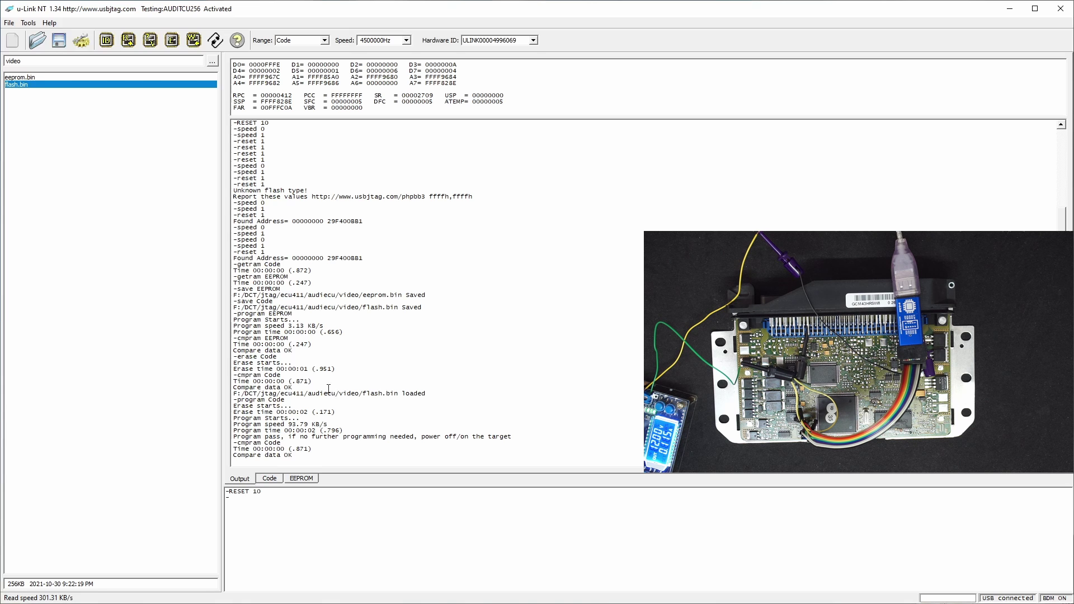
Load eeprom.bin into the EEPROM buffer and compare it against the chip
left_click(301, 479)
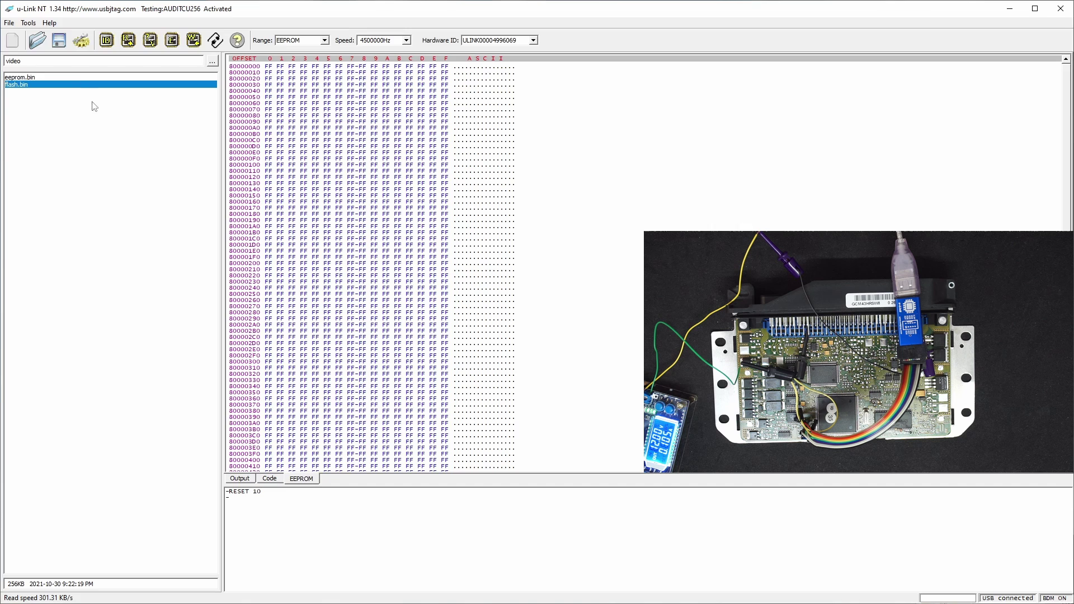
left_click(78, 78)
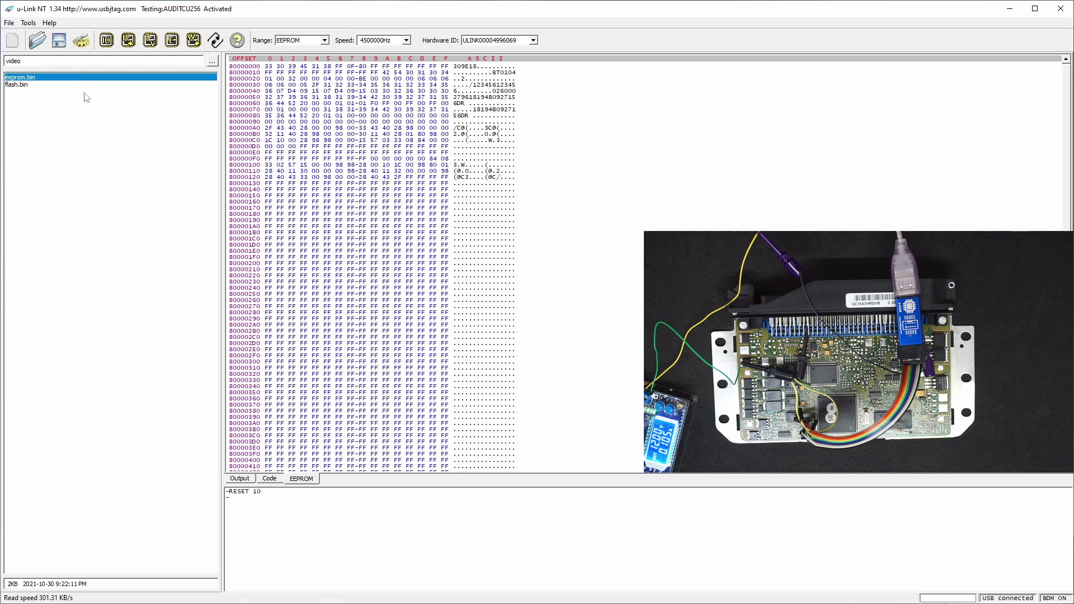
left_click(238, 480)
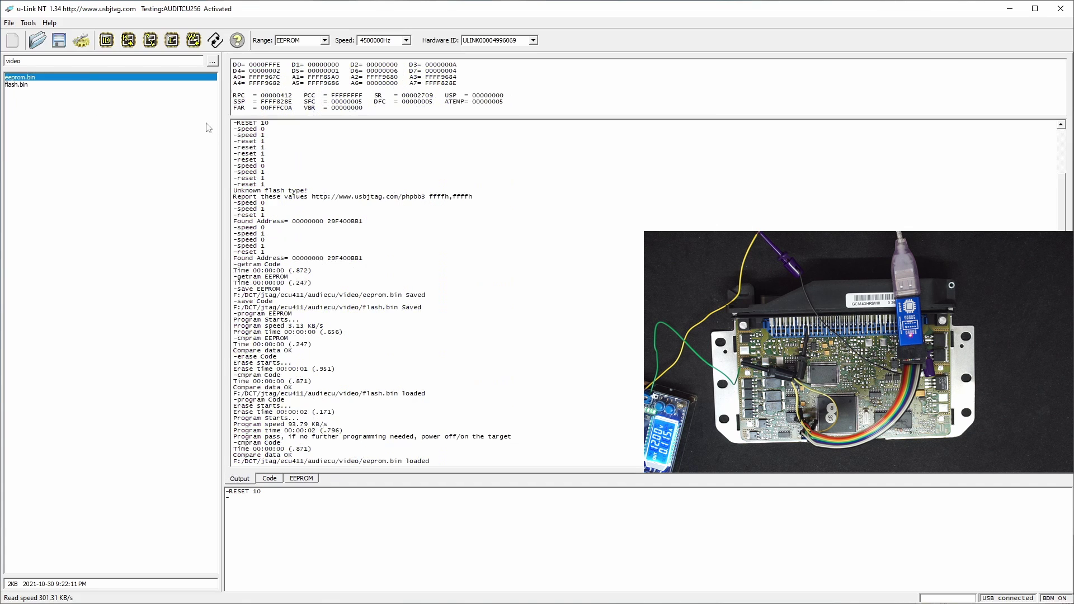
left_click(150, 41)
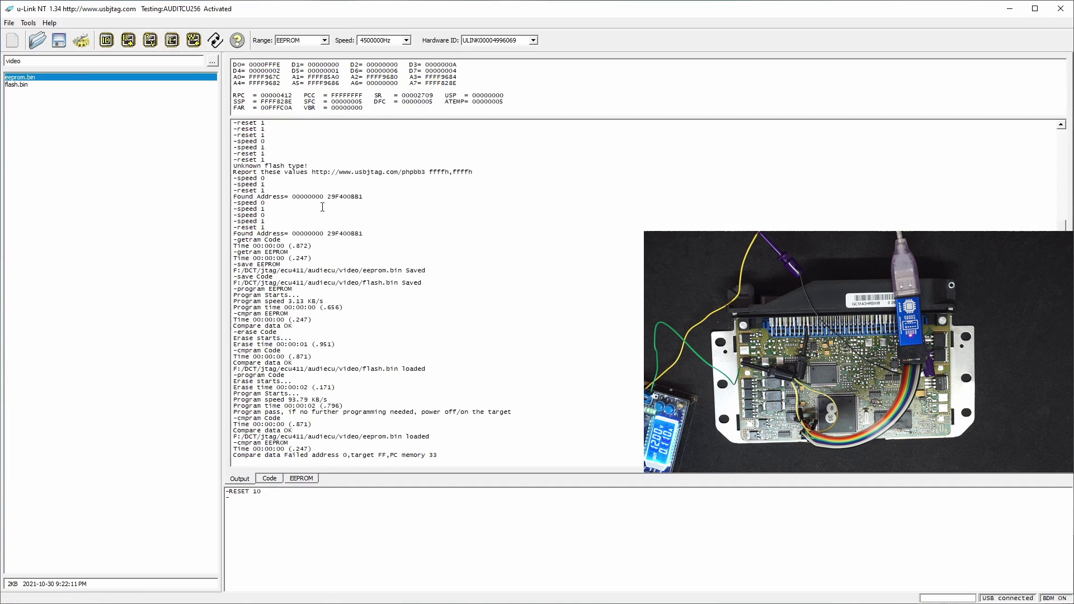
Program eeprom.bin into the EEPROM and verify it now reports Compare data OK
left_click(193, 40)
left_click(510, 317)
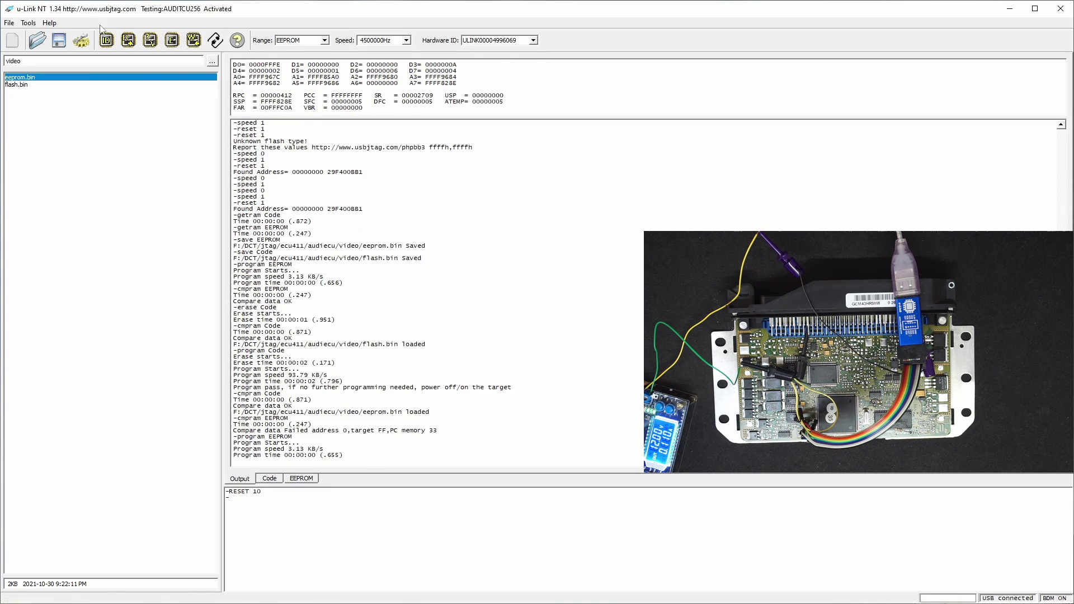
left_click(150, 40)
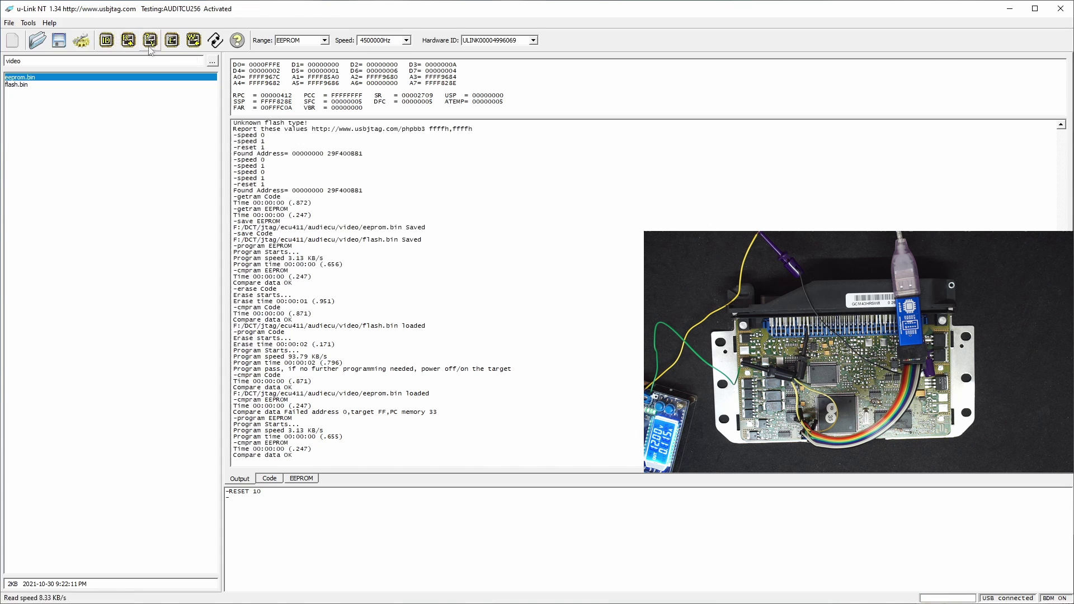